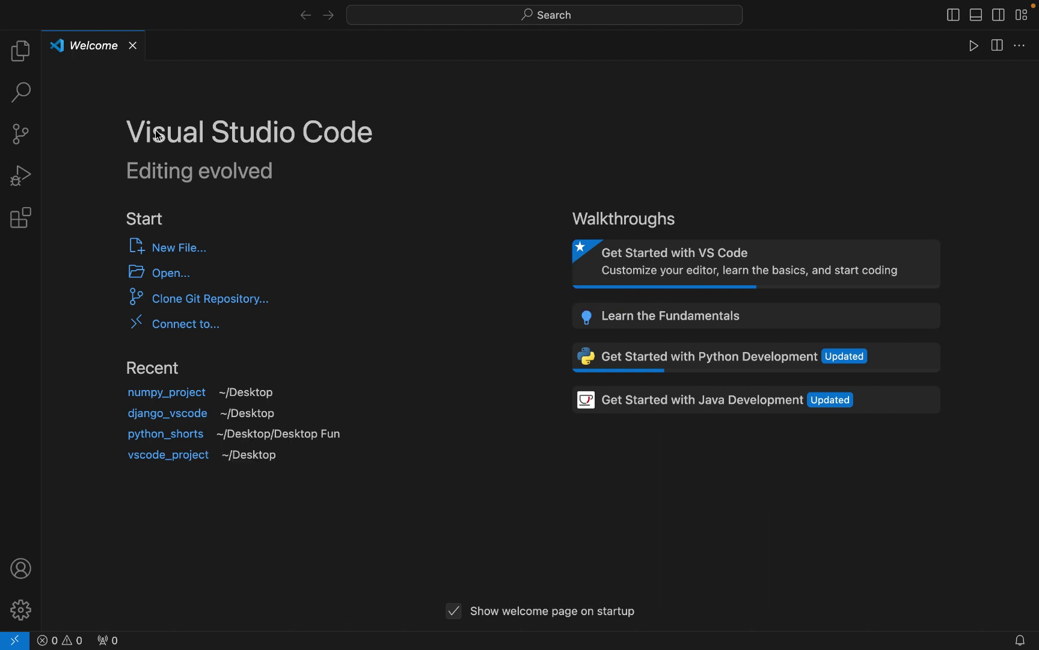
Make a new torch_vscode folder on the Desktop and open it as the workspace.
left_click(85, 8)
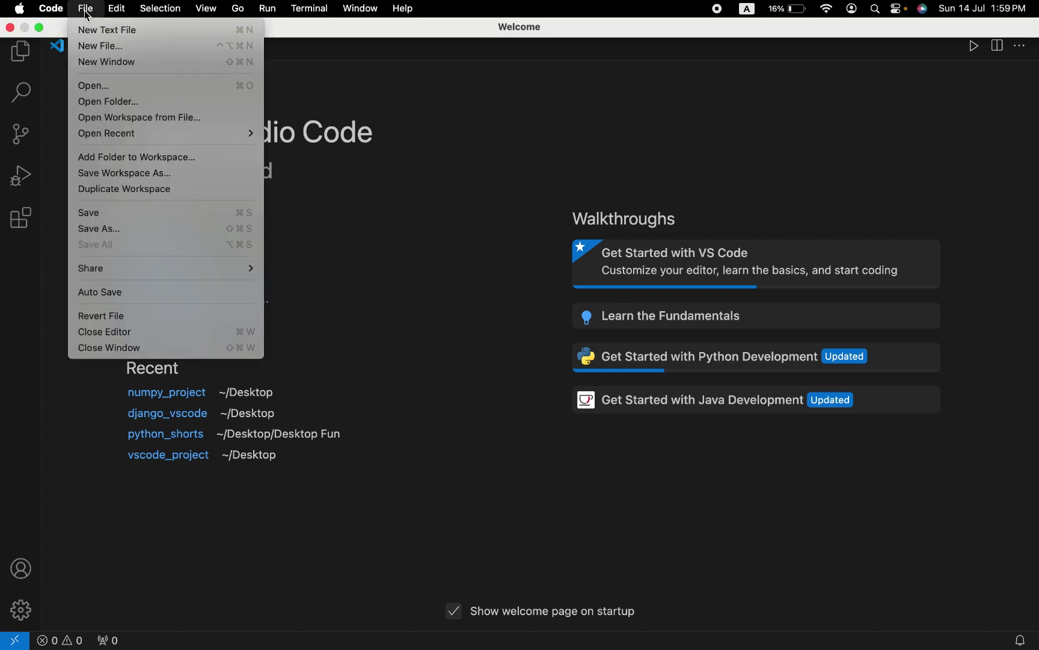
left_click(111, 101)
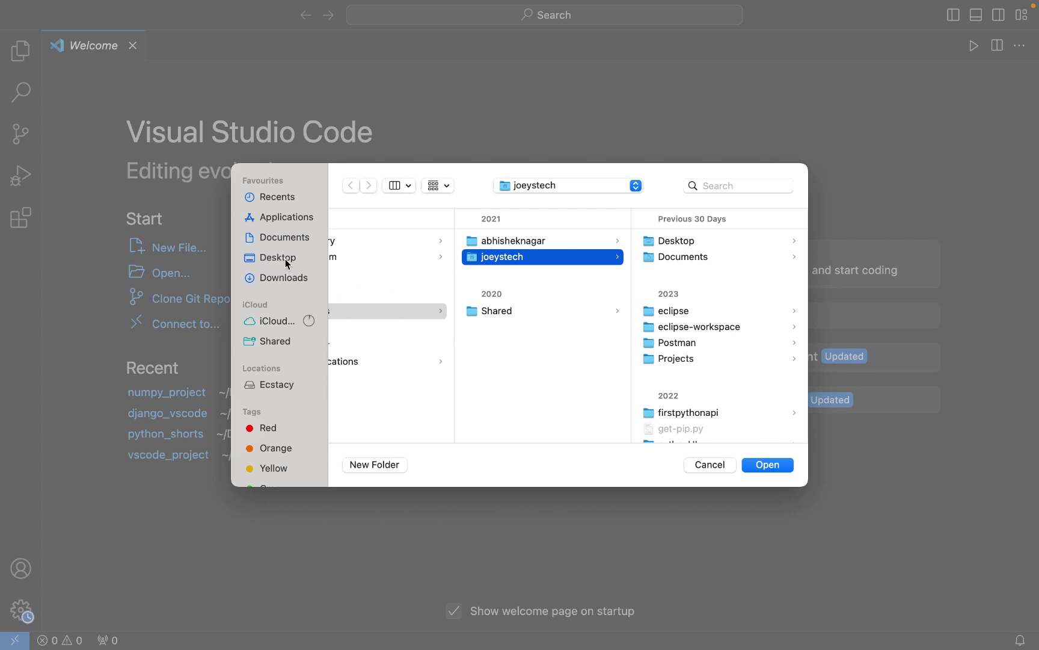
left_click(287, 259)
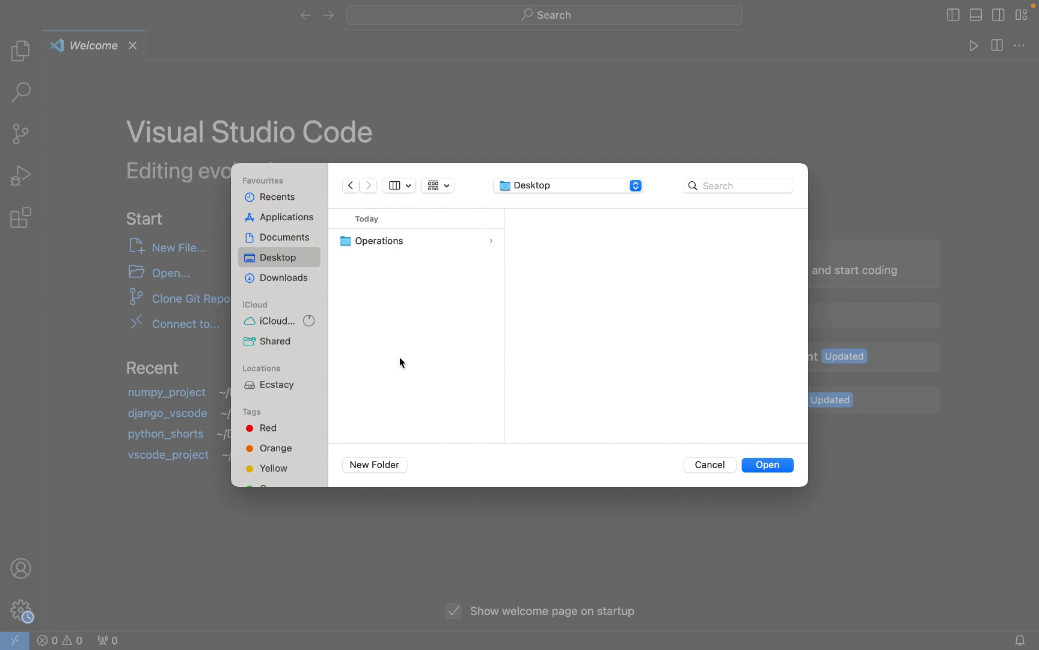
left_click(374, 465)
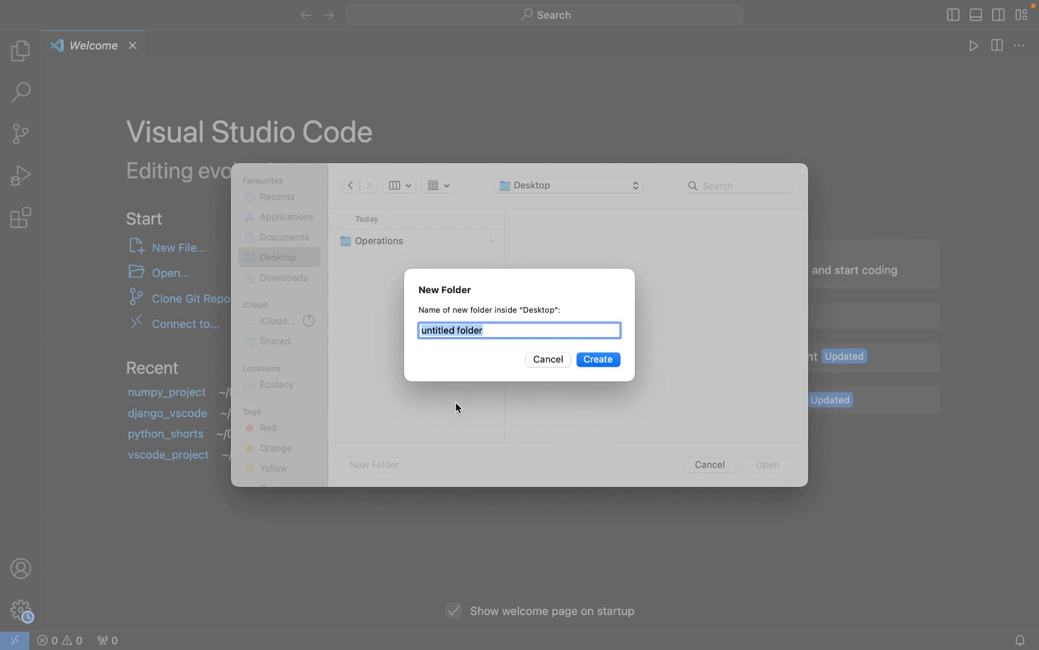
type("torch_")
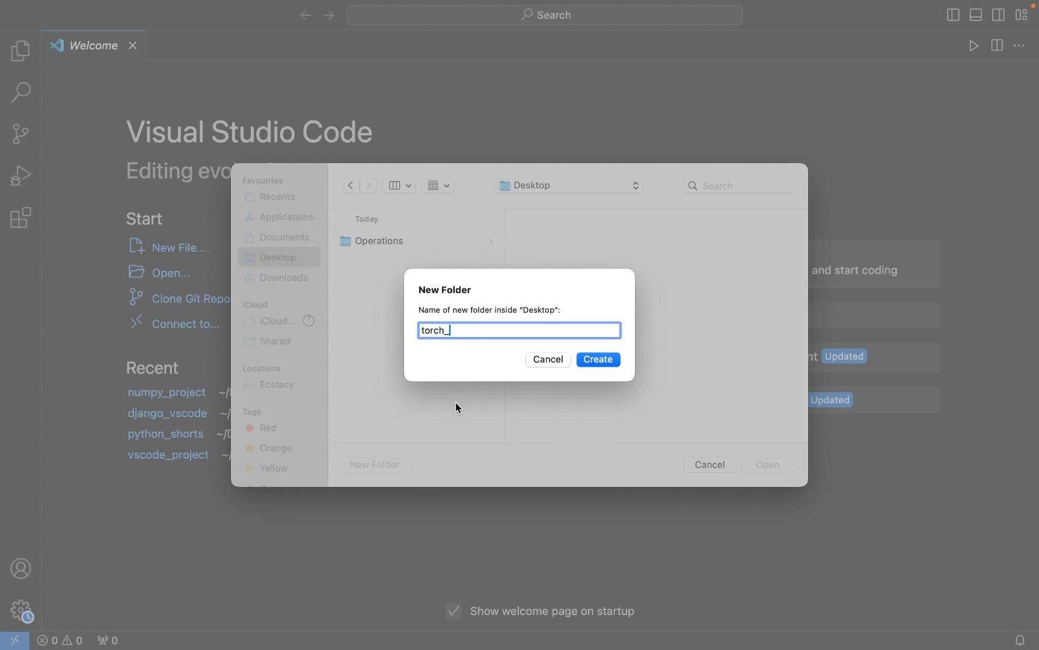
type("vscode")
left_click(598, 361)
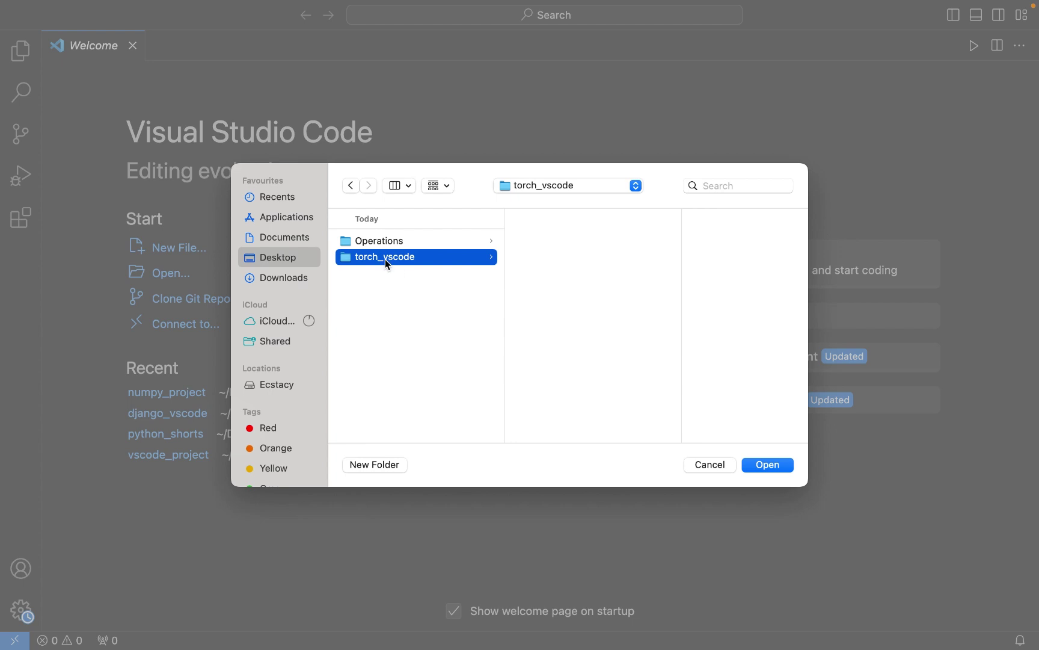
left_click(768, 464)
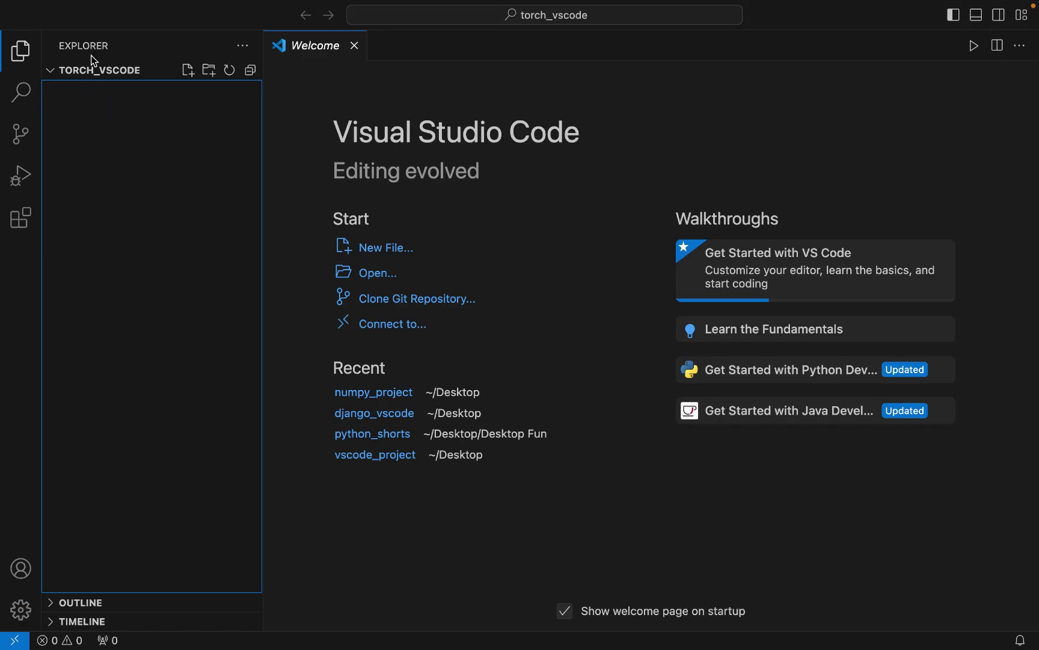
Add a new file named main.py to the project from the Explorer.
left_click(187, 70)
type("main")
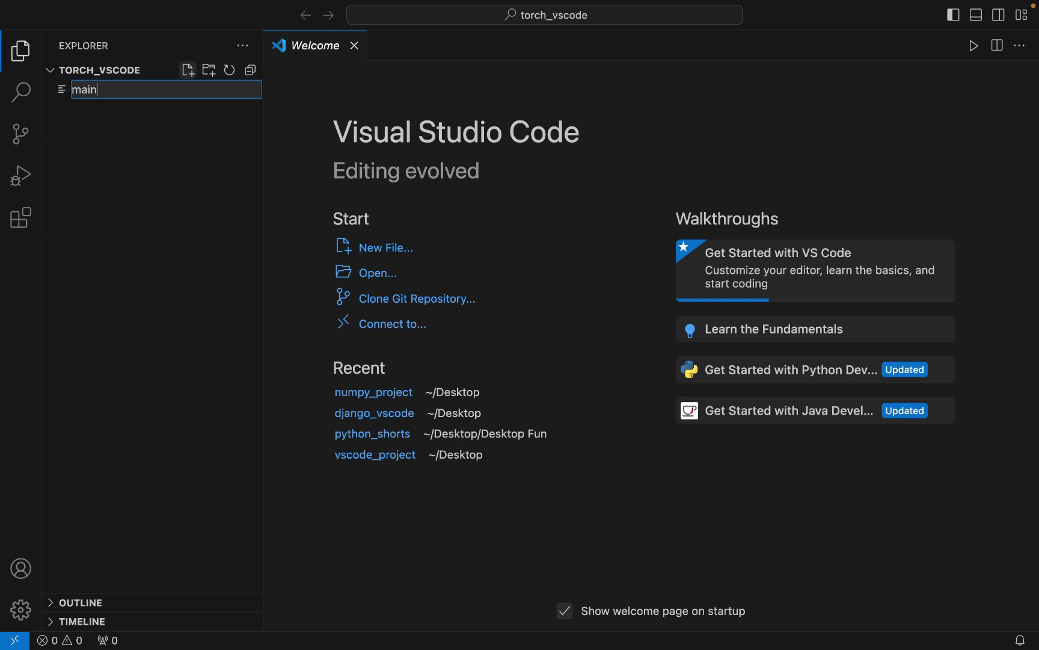
type(".py")
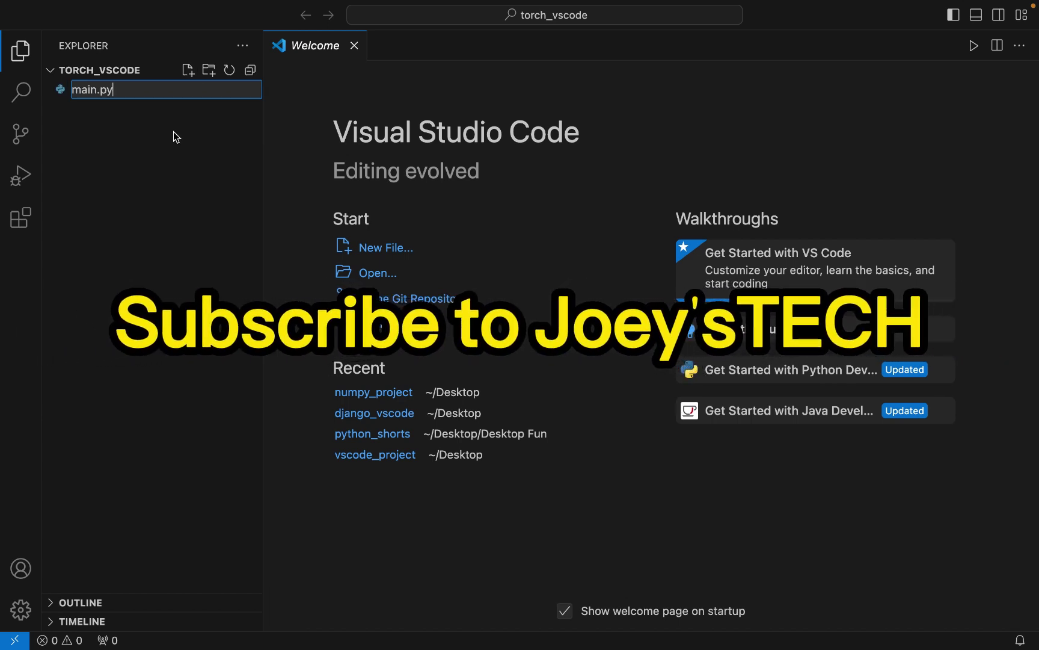
key("Return")
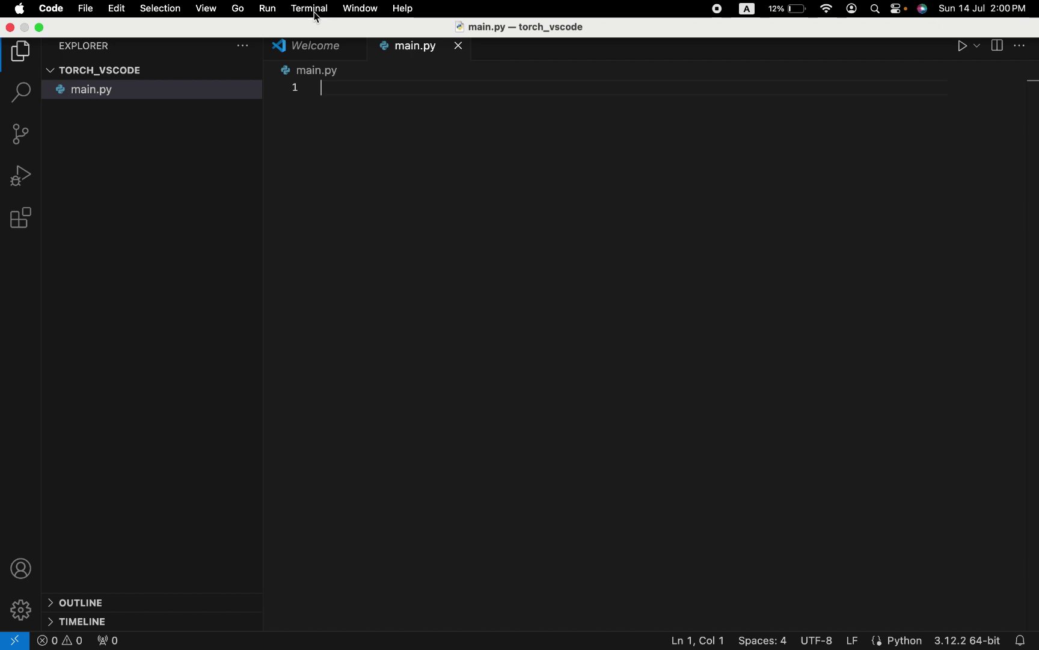
Open a new terminal and run python3 -m venv torch_venv.
left_click(311, 10)
left_click(315, 33)
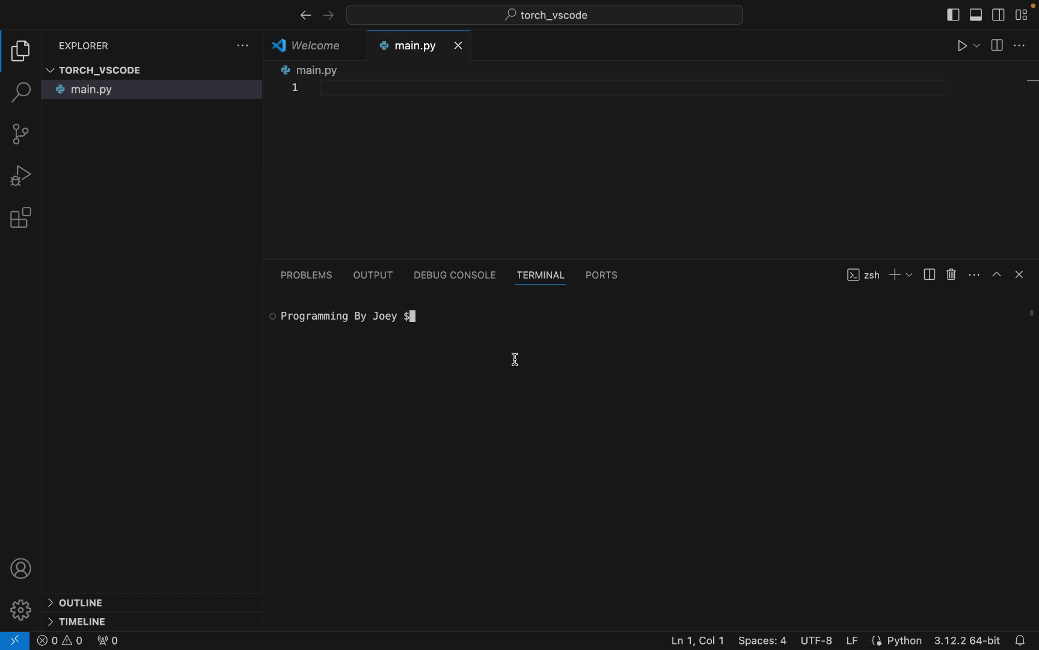
type("p")
type("ython3 -m ")
type("venv")
type("torch_v")
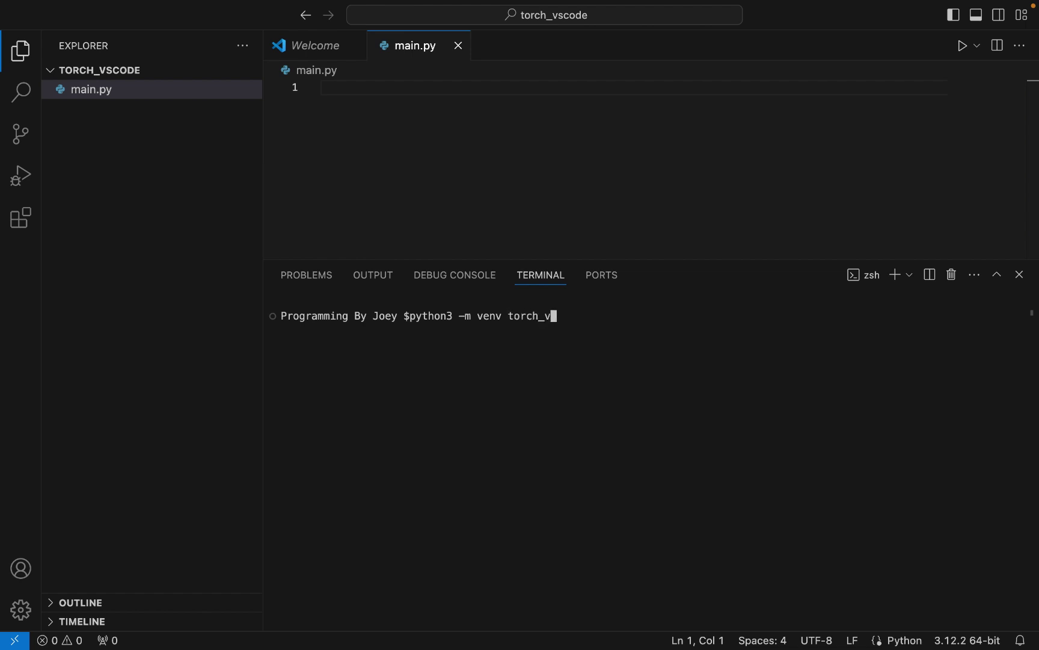
type("env")
key("Return")
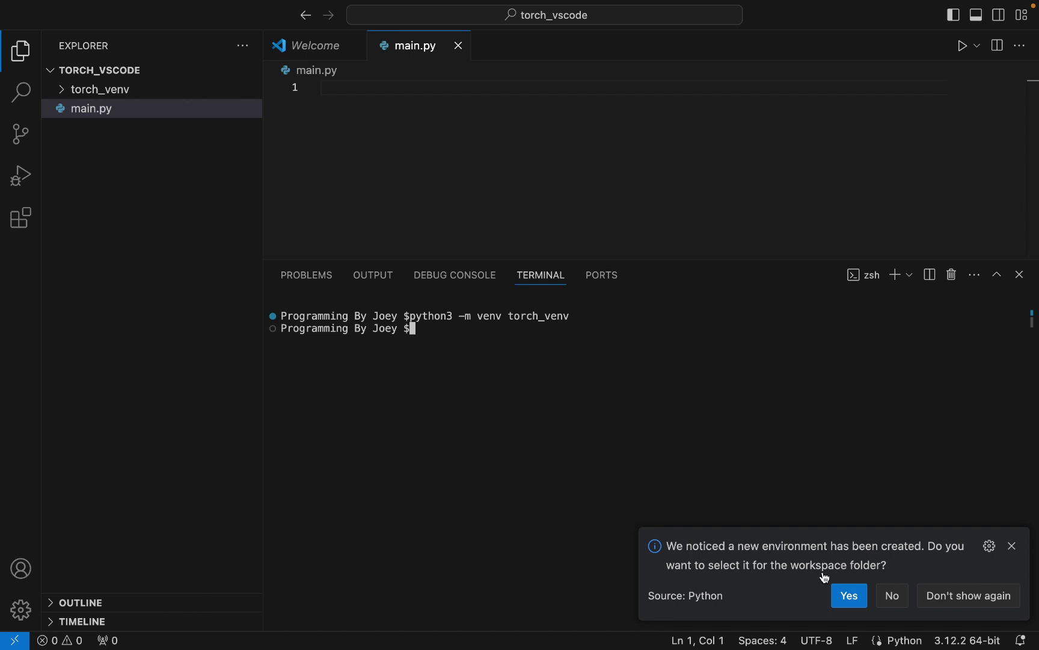
Accept torch_venv as the interpreter, then view and close its bin/activate script.
left_click(848, 596)
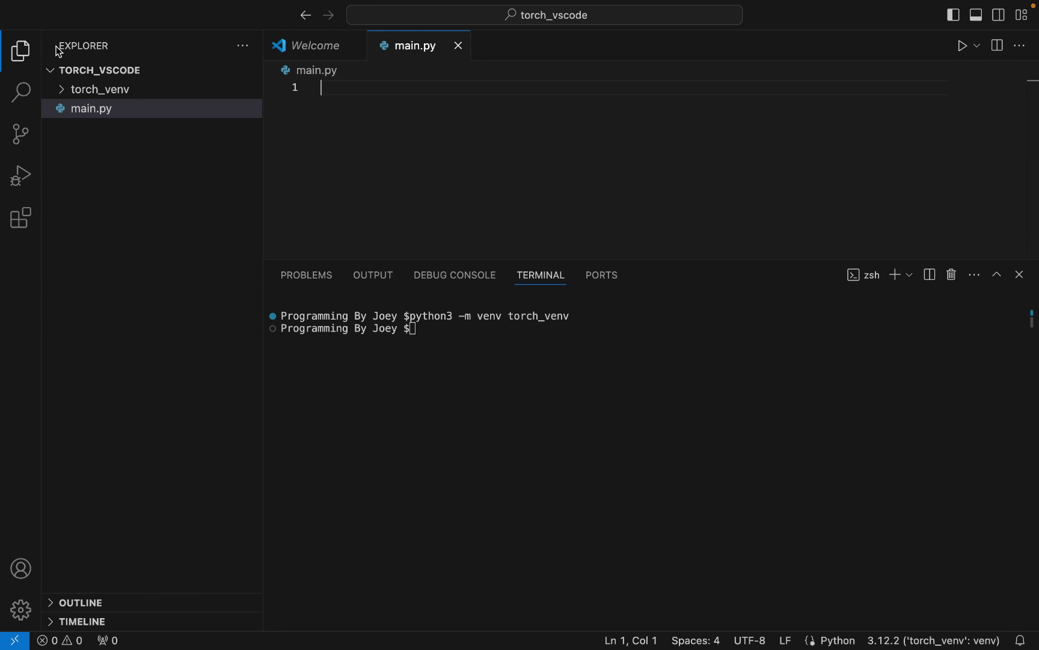
left_click(63, 88)
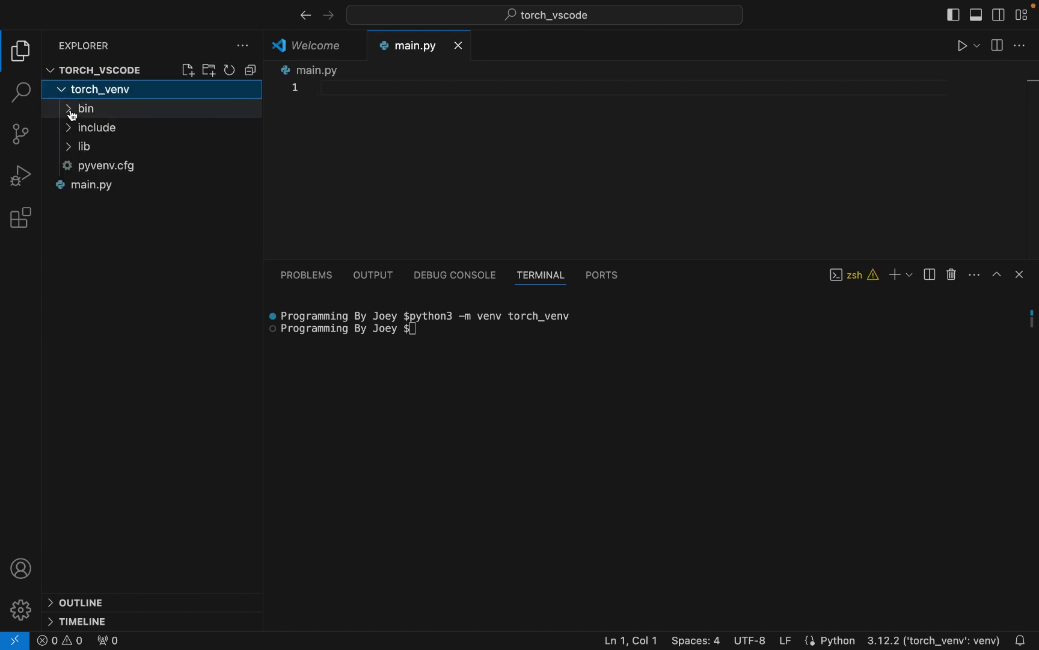
left_click(72, 108)
left_click(97, 128)
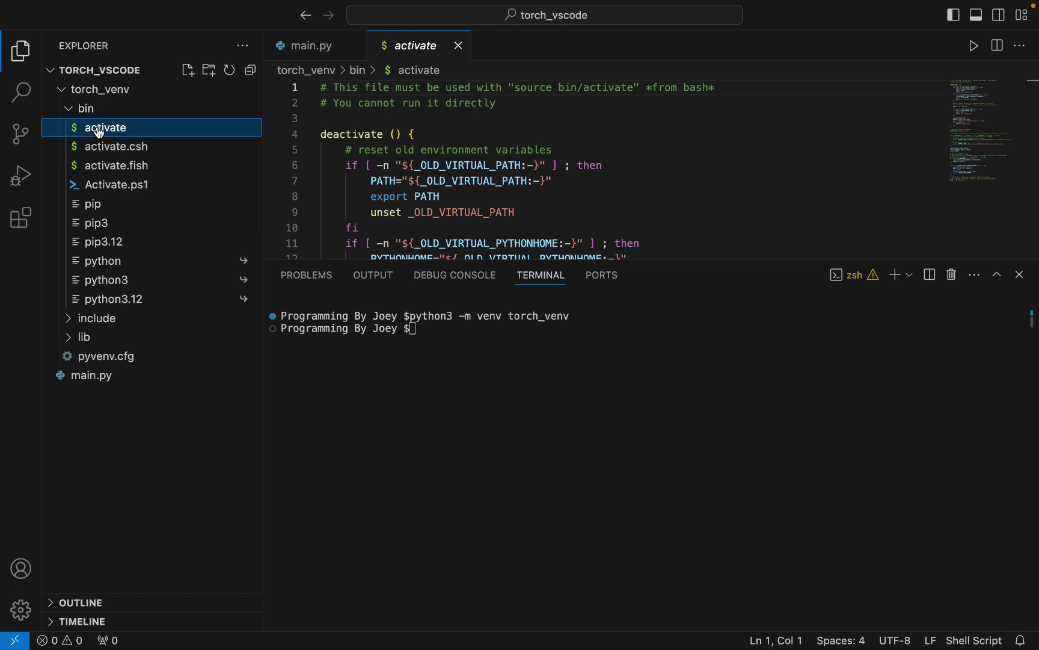
left_click(441, 334)
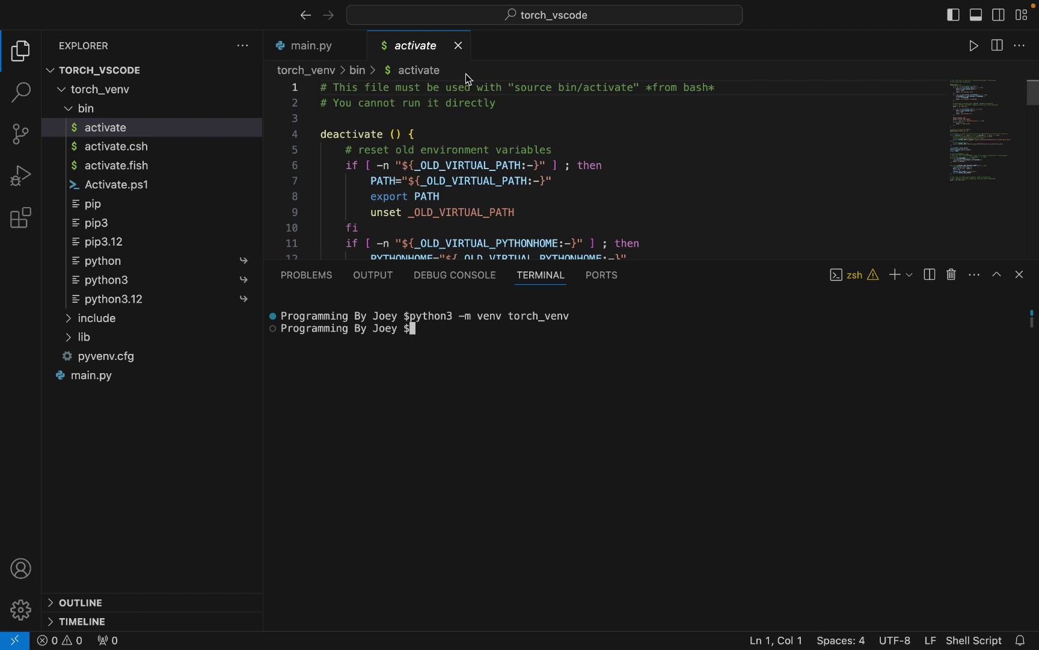
left_click(458, 45)
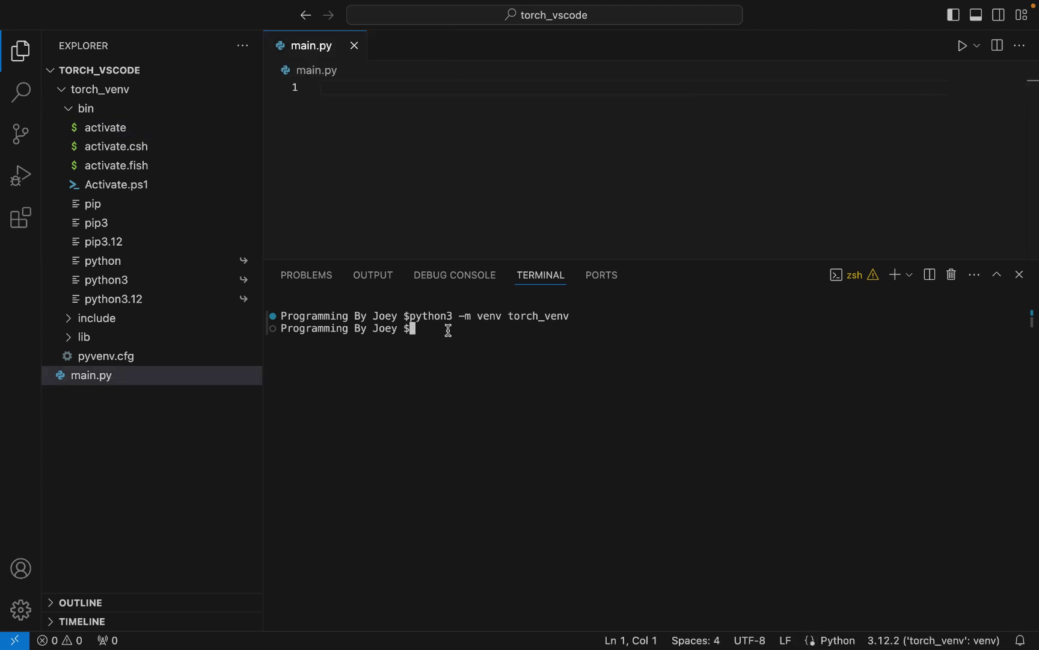
type("cd torch")
type("_venv")
Change into the torch_venv folder and run source ./bin/activate.
key("Return")
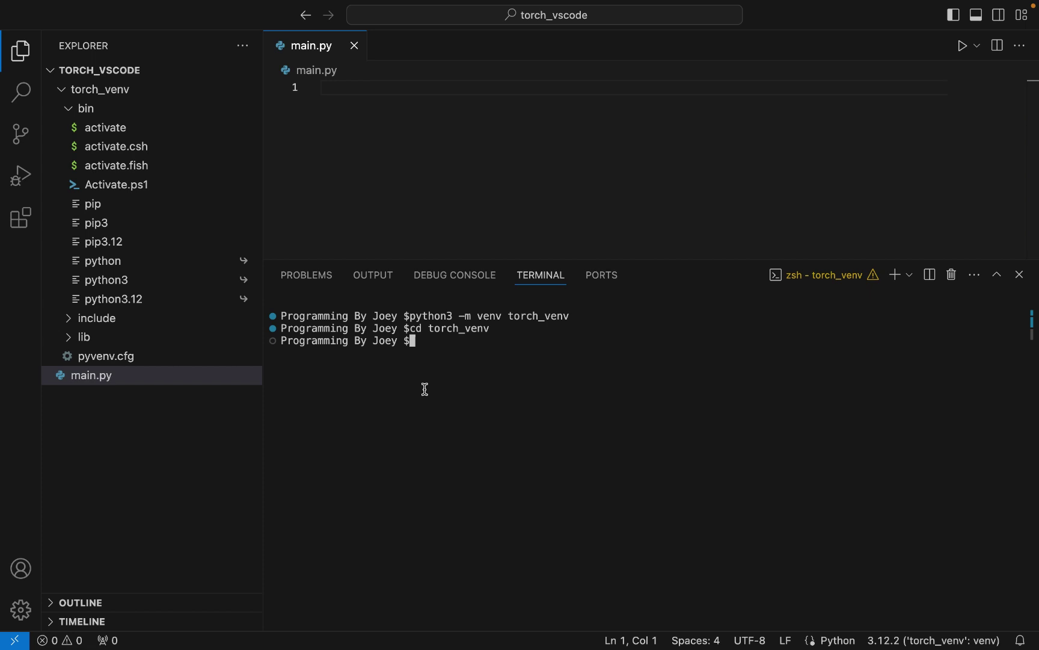
type("source ")
type("./bin")
type("/activate")
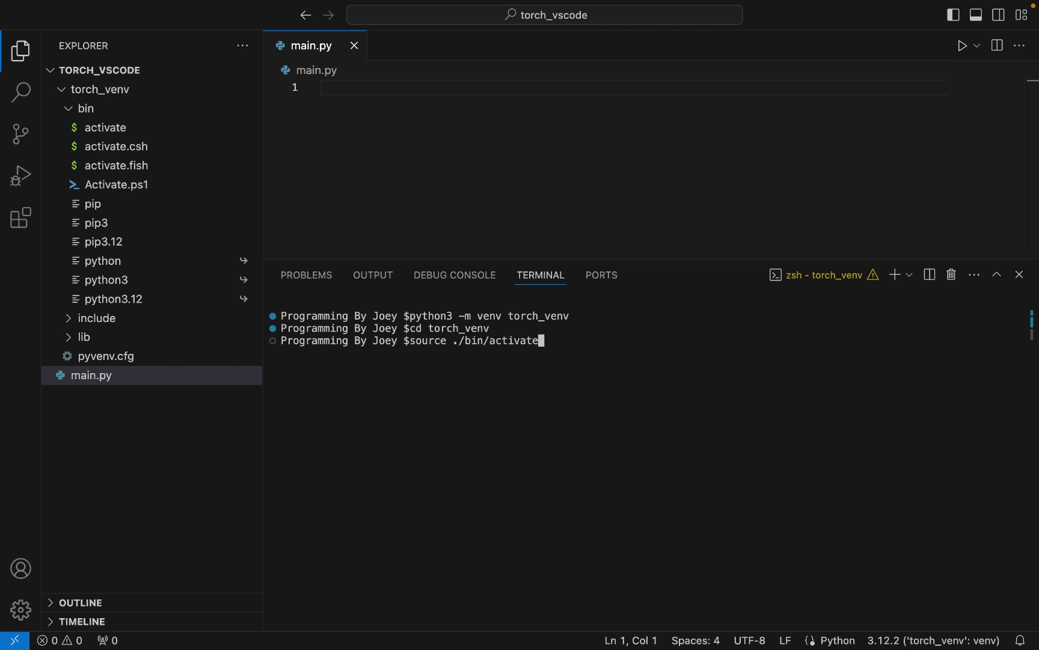
key("Return")
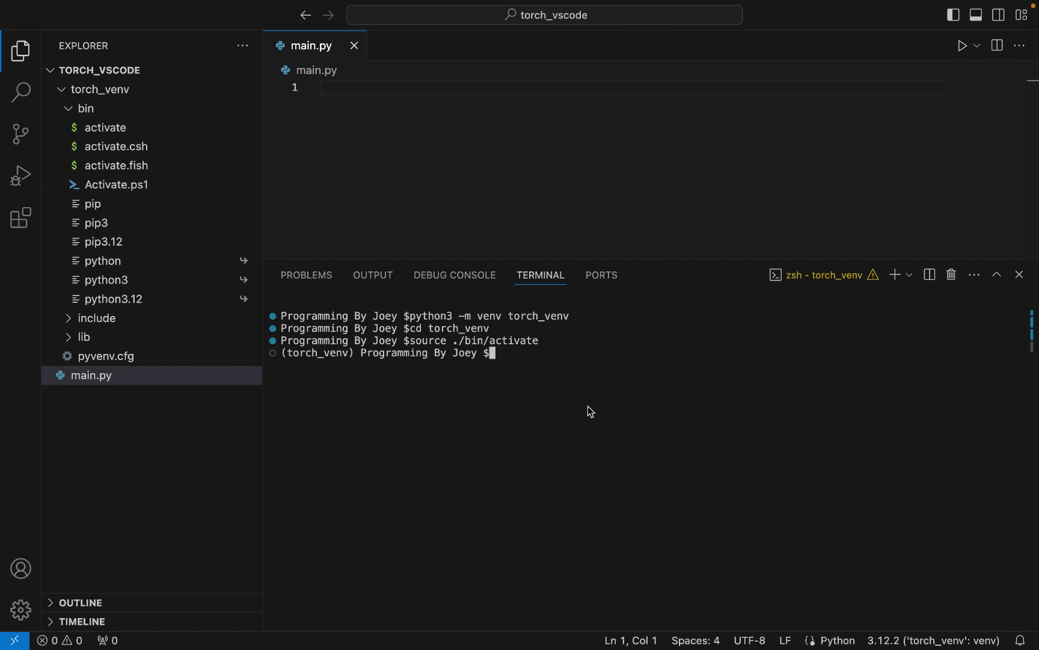
type("pip ")
type("install ")
type("torch")
Run pip install torch and highlight the list of successfully installed packages.
key("Return")
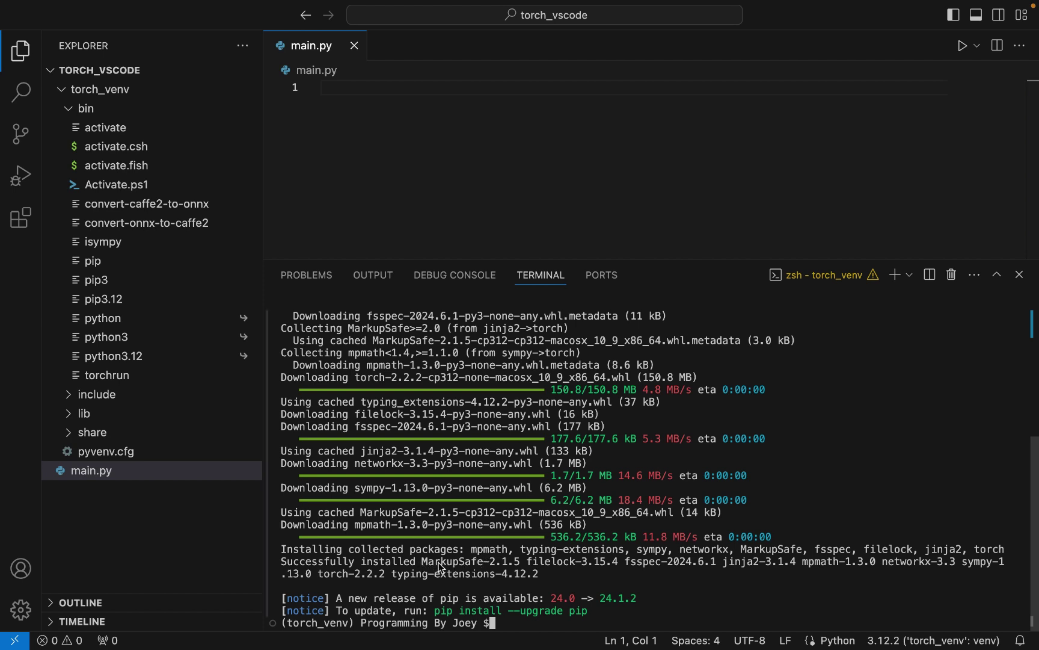
left_click_drag(423, 561, 545, 574)
key("super+1")
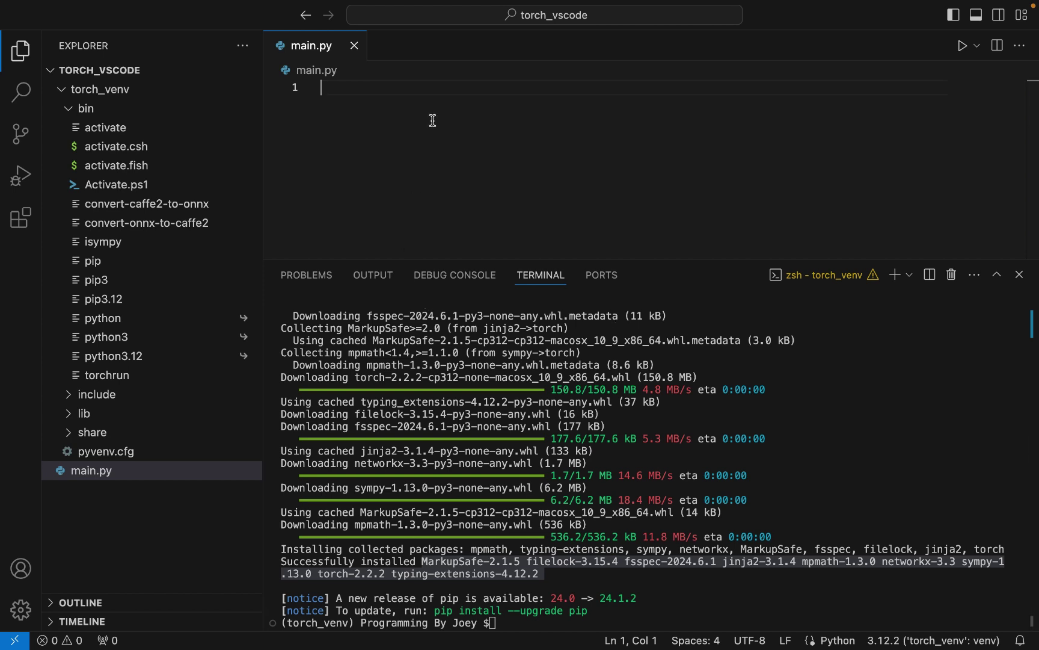
type("import tor")
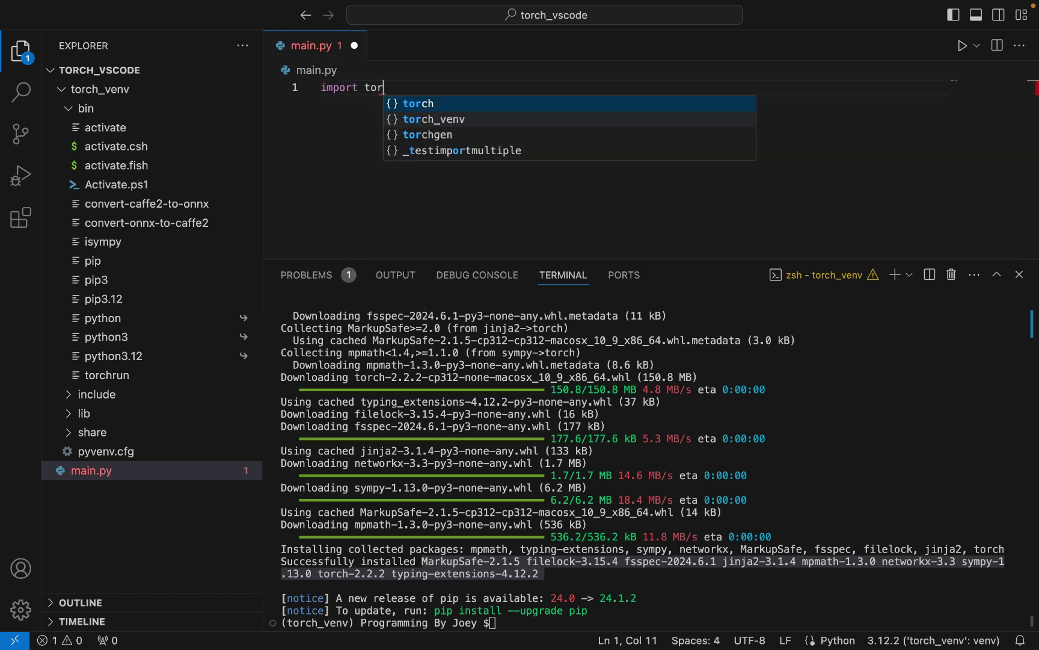
type("ch")
Write import torch and tensor = torch.rand(3,4), then begin the print line.
key("Escape")
key("Return")
key("Return")
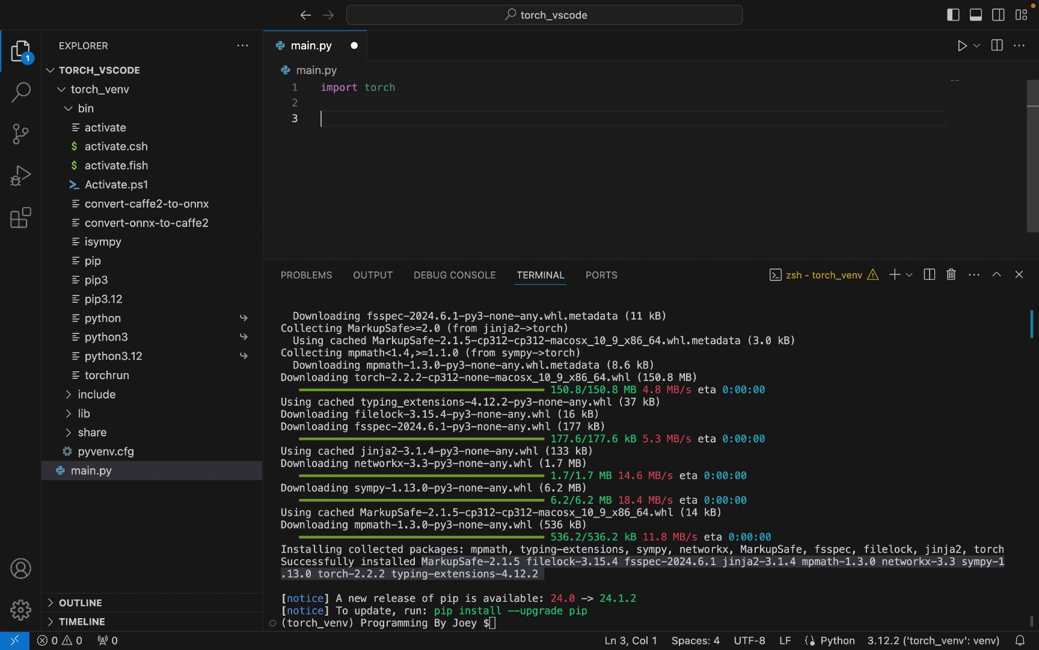
type("tensor = ")
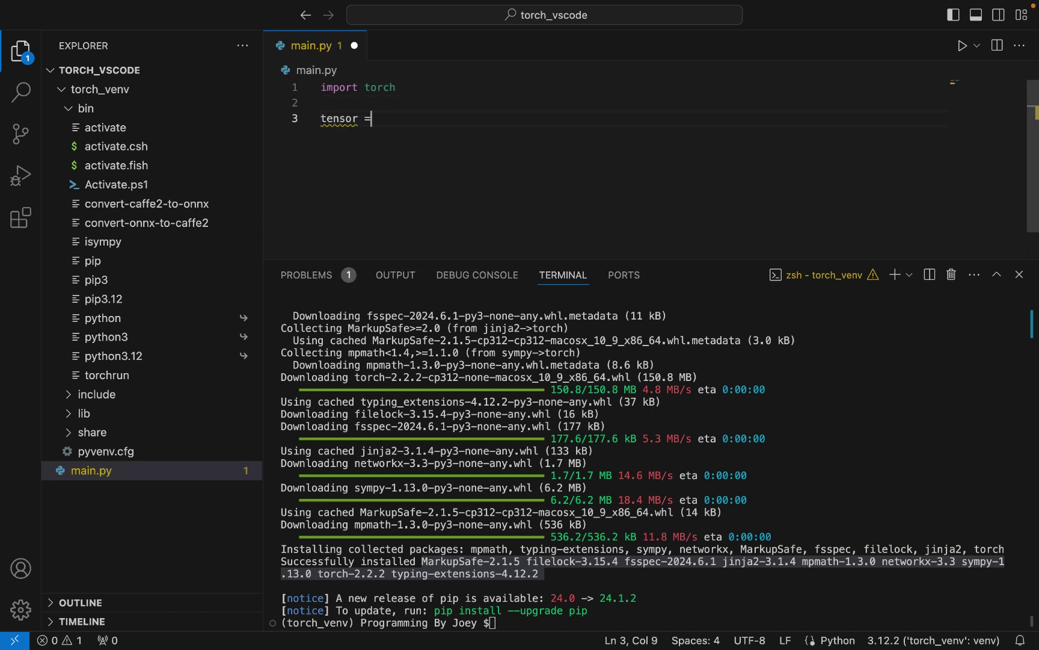
type("torch")
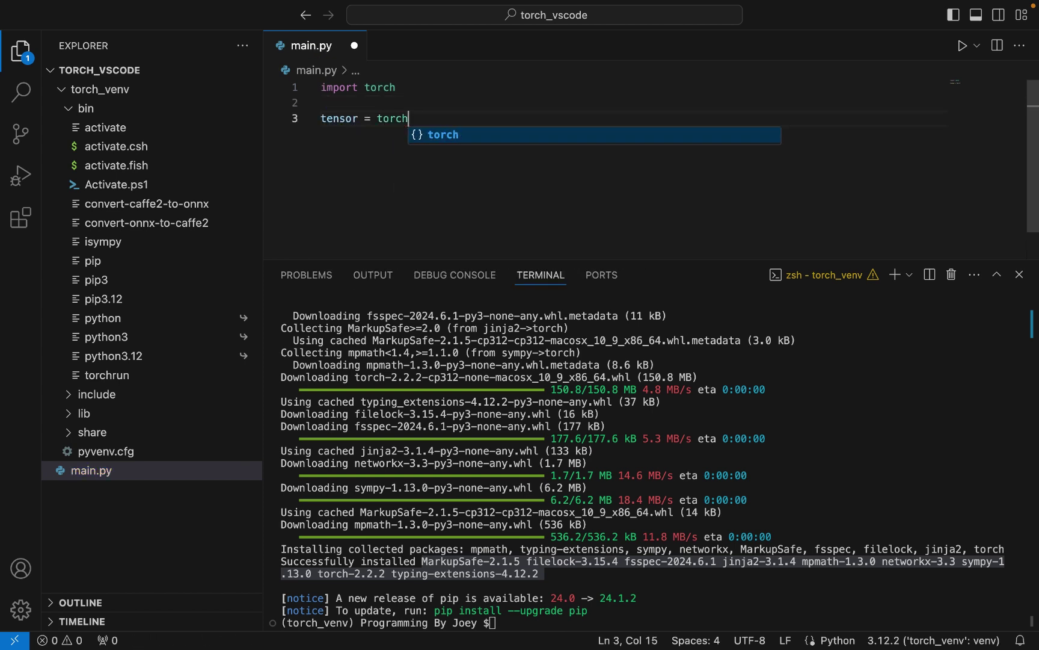
type(".r")
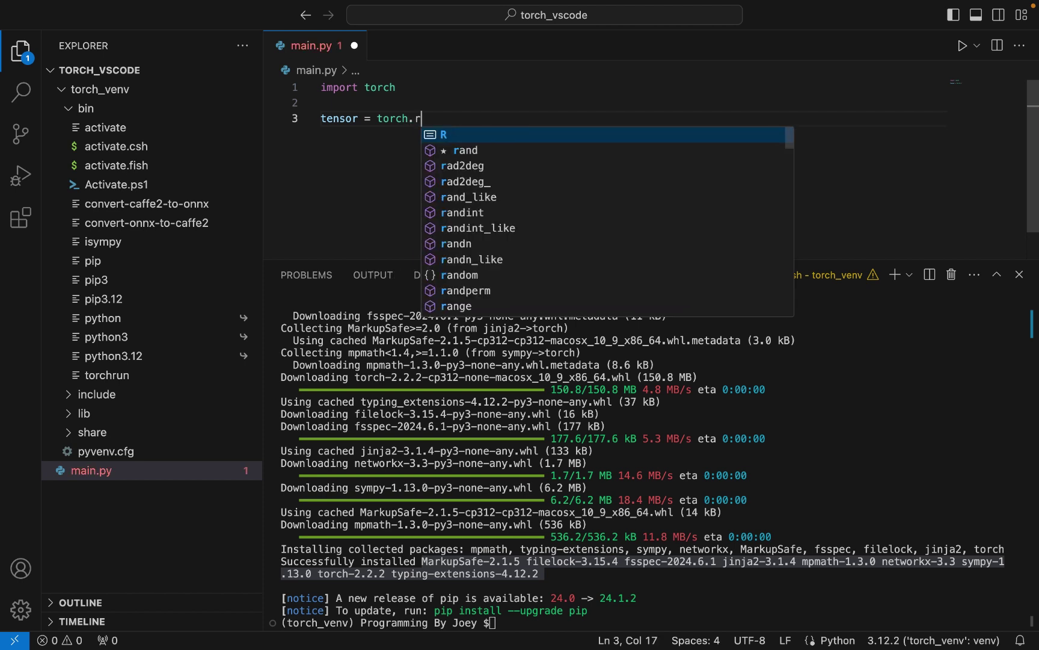
type("and(")
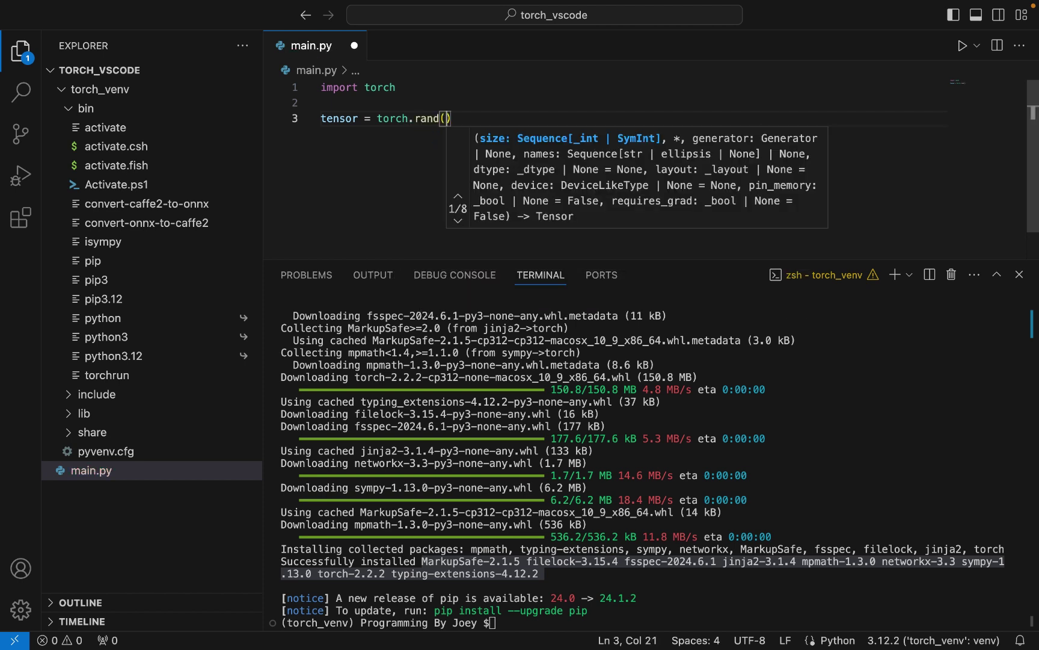
type("3,4")
key("Right")
key("Return")
key("Return")
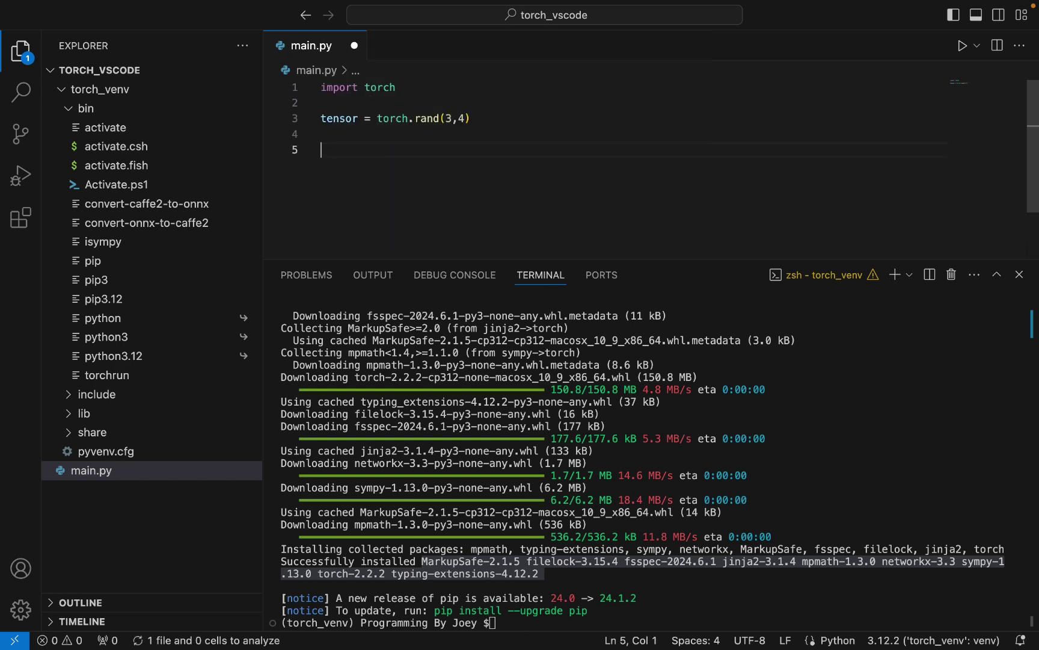
type("print")
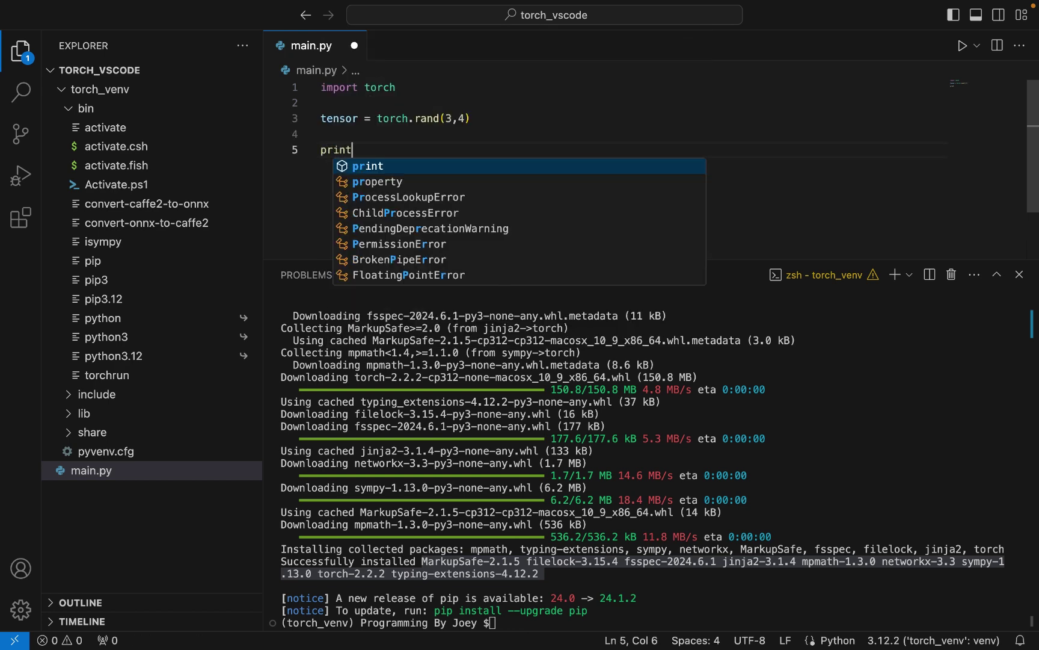
type("(tensor.")
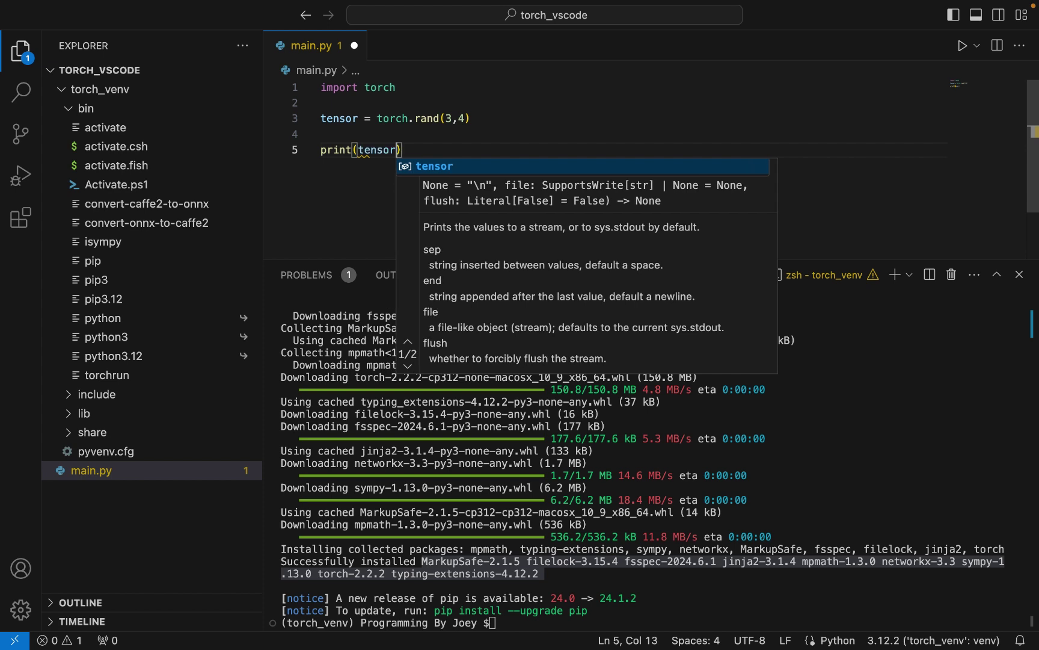
type("shape)")
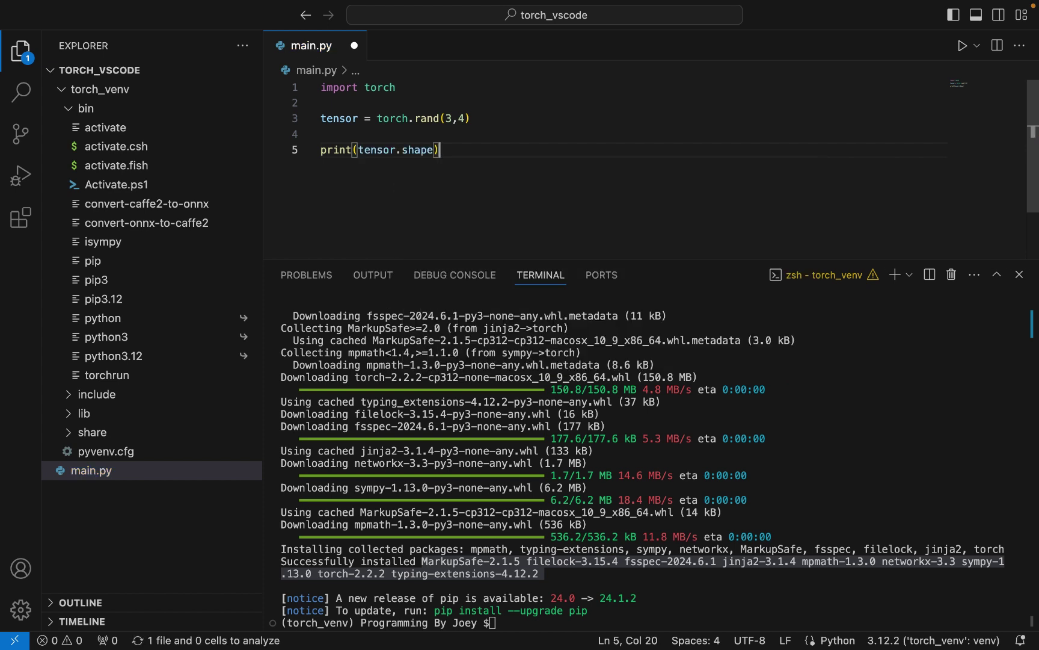
Run main.py in the terminal and highlight the torch.Size([3, 4]) output line.
right_click(362, 188)
mouse_move(451, 505)
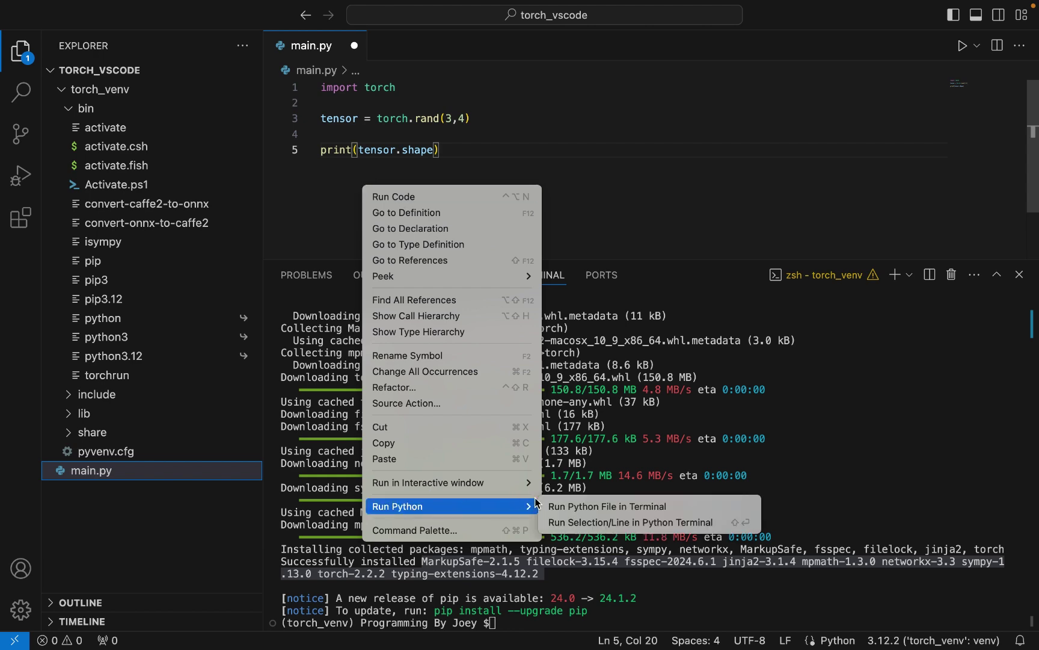
left_click(564, 505)
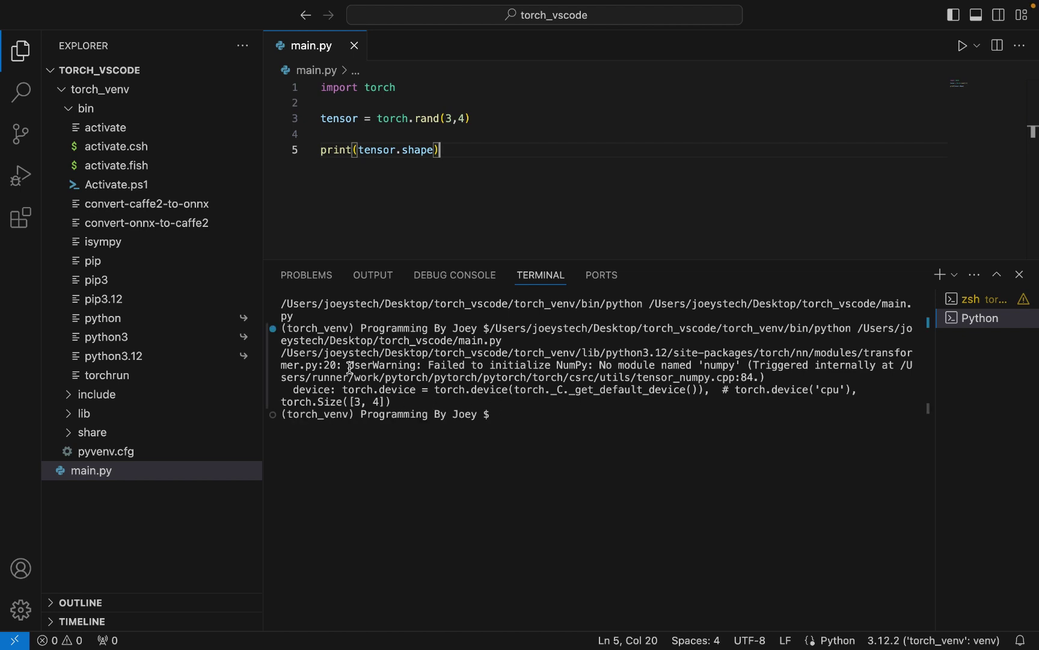
left_click_drag(348, 365, 865, 387)
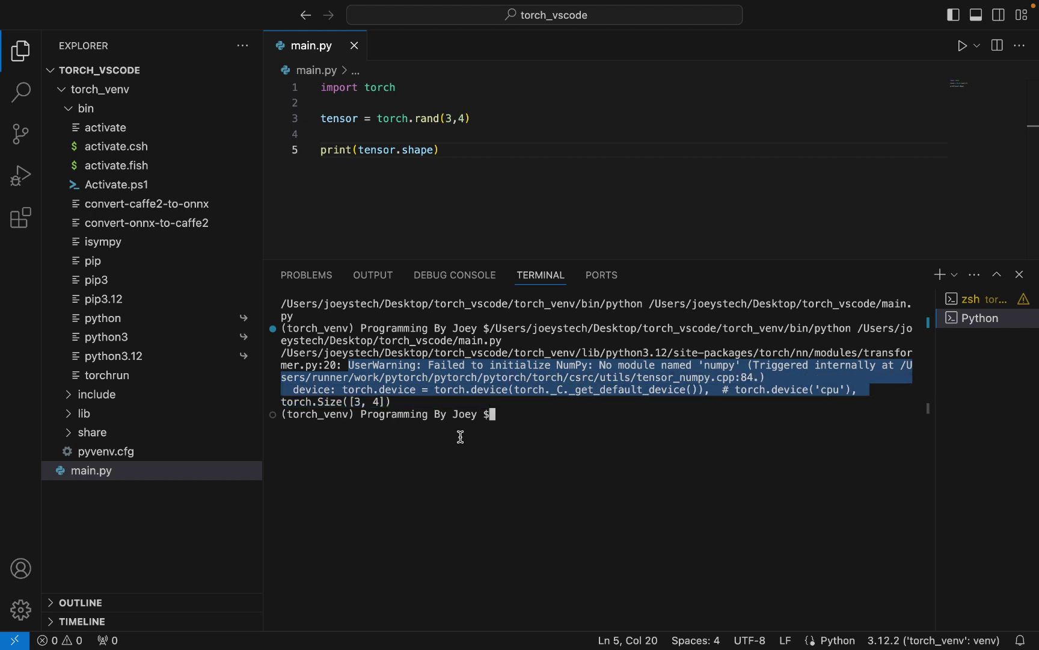
left_click(405, 404)
left_click_drag(406, 403, 280, 402)
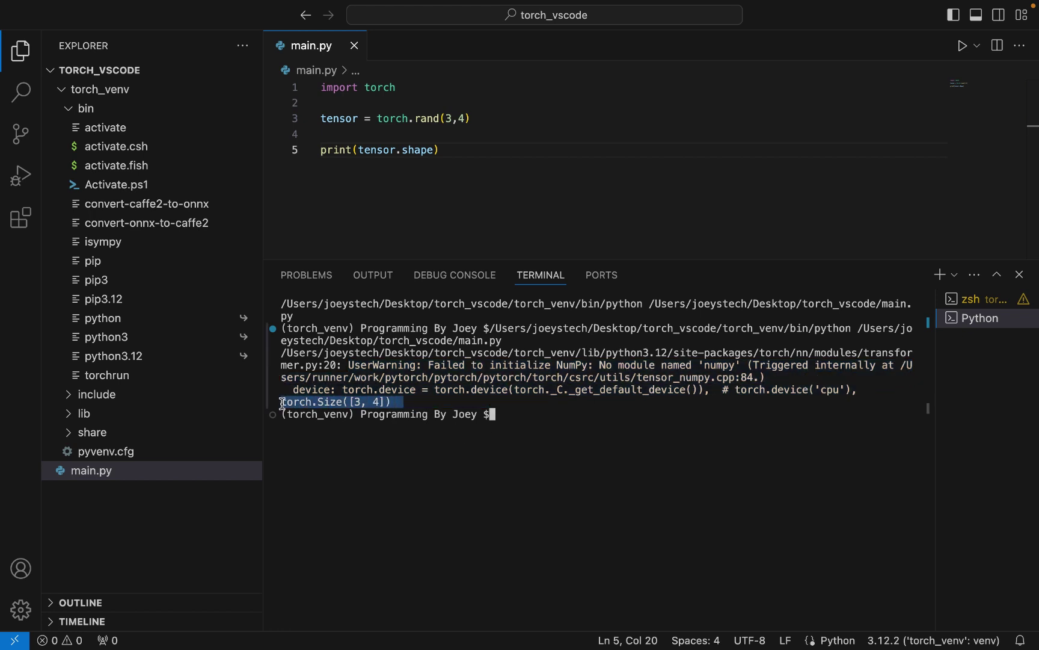